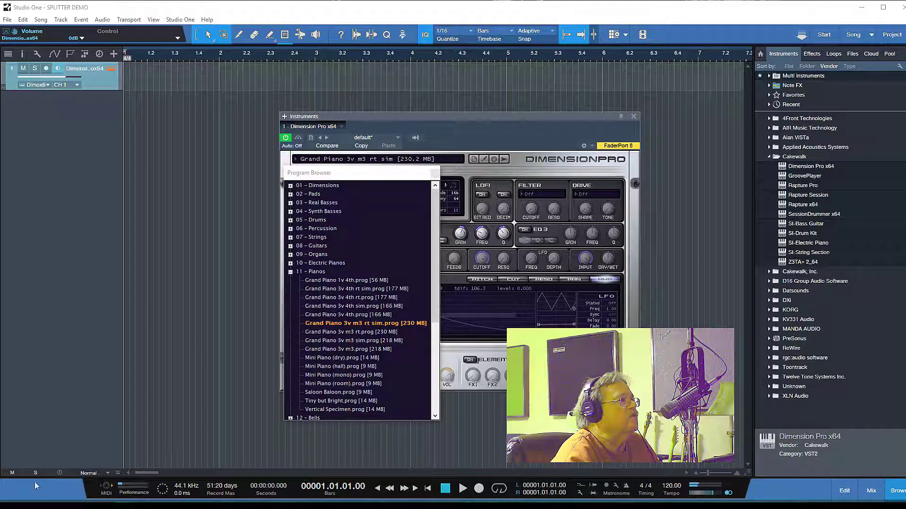
Expand the Dimension Pro track header holding Grand Piano 3v m3 rt sim to reveal its routing.
click(97, 92)
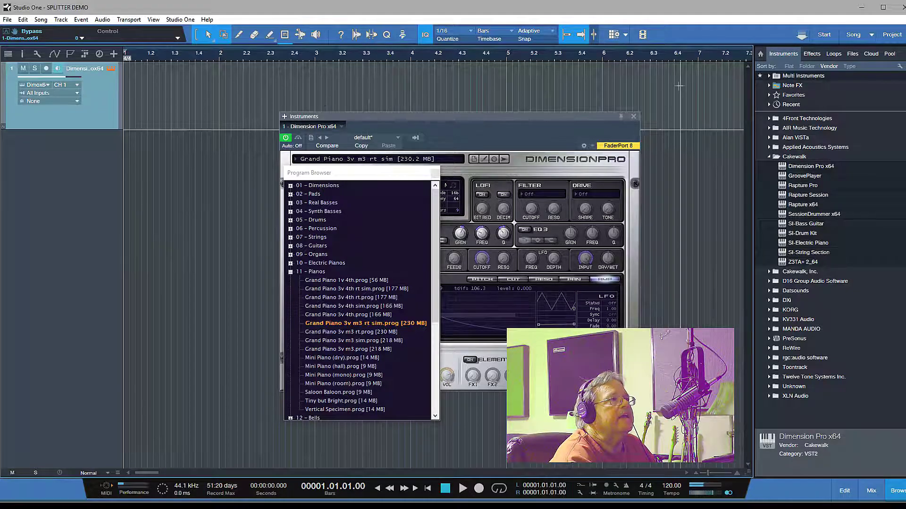
Close Dimension Pro's window and add a Rapture Pro instrument track with monitoring turned on.
click(633, 116)
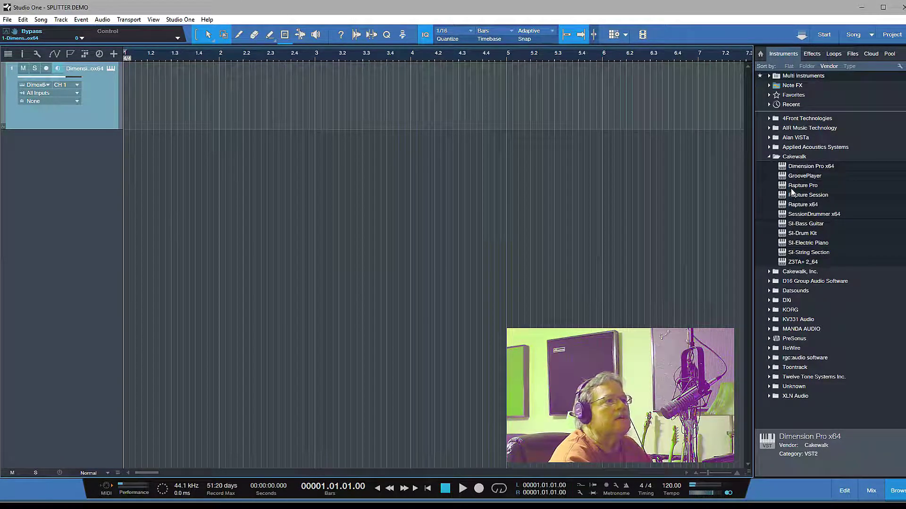
drag(792, 189, 129, 183)
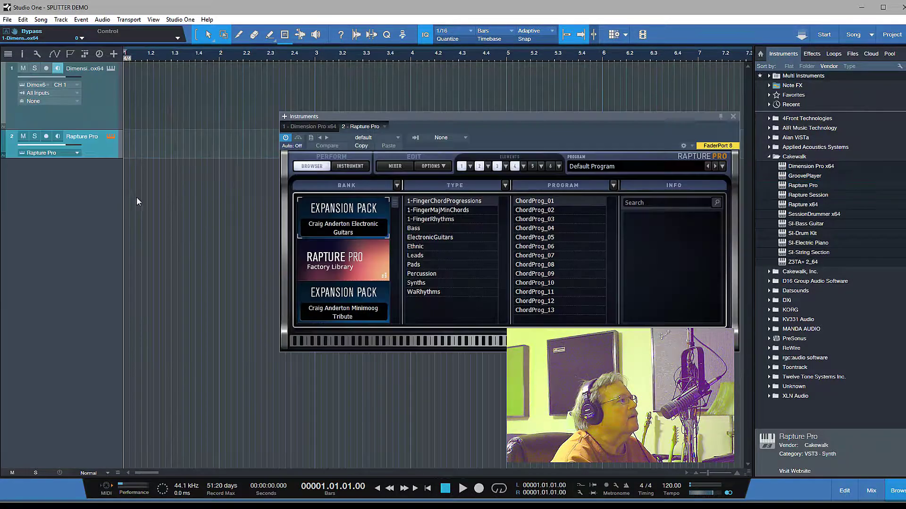
click(58, 137)
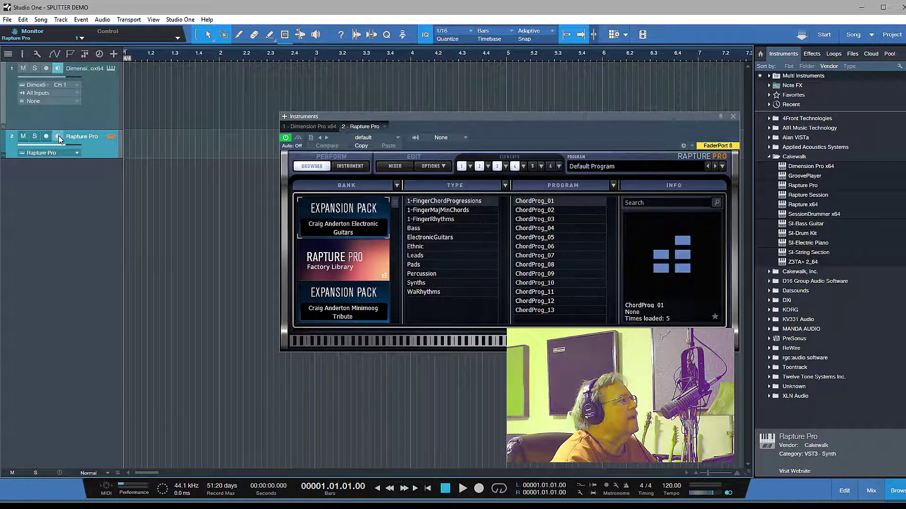
Load Pad_Huge from Rapture Pro's Pads category after trying Pad_High.
click(415, 266)
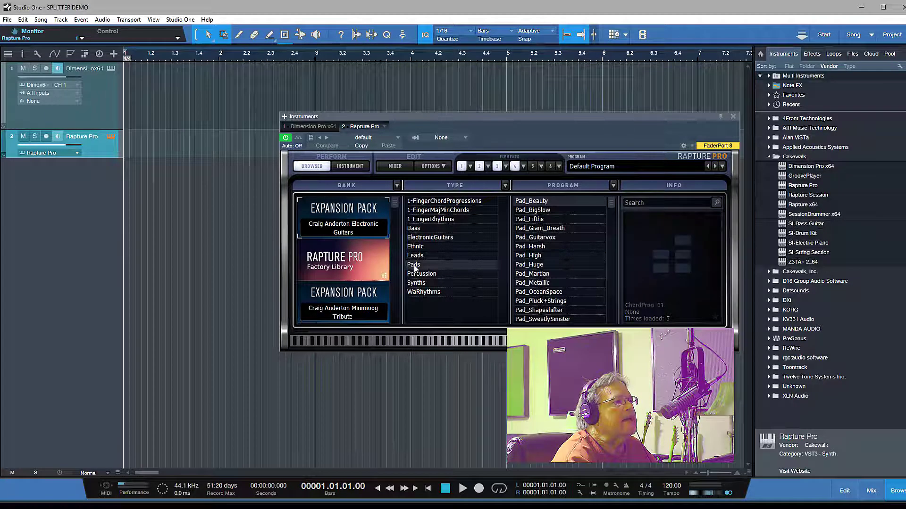
click(534, 256)
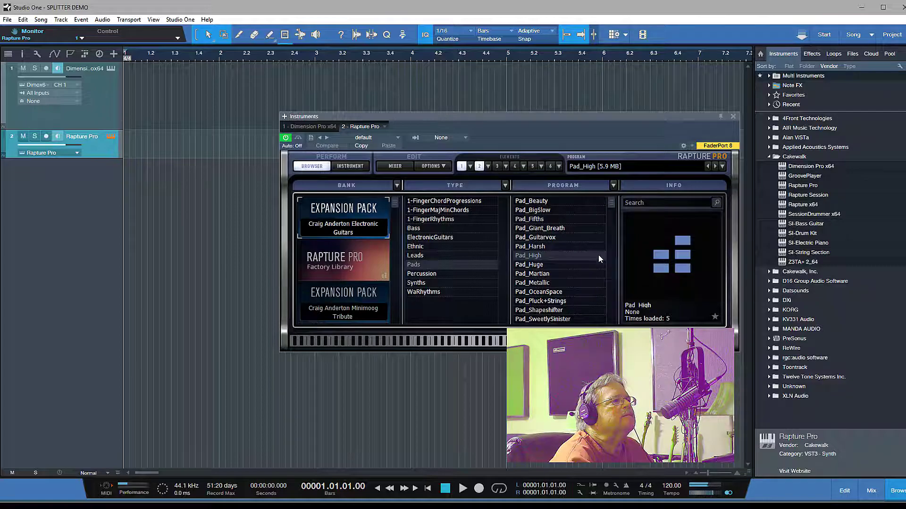
click(536, 268)
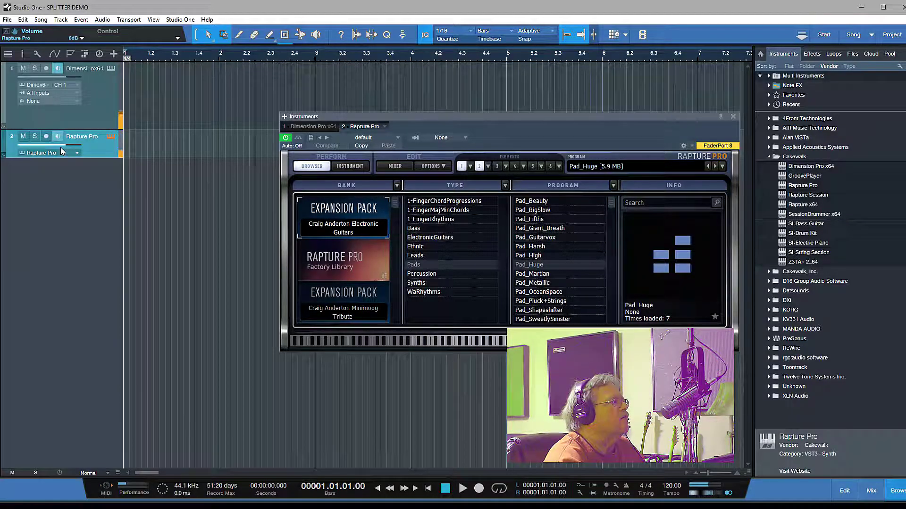
Set the Rapture Pro track volume to about -9 dB and close its plugin window.
drag(66, 144, 48, 146)
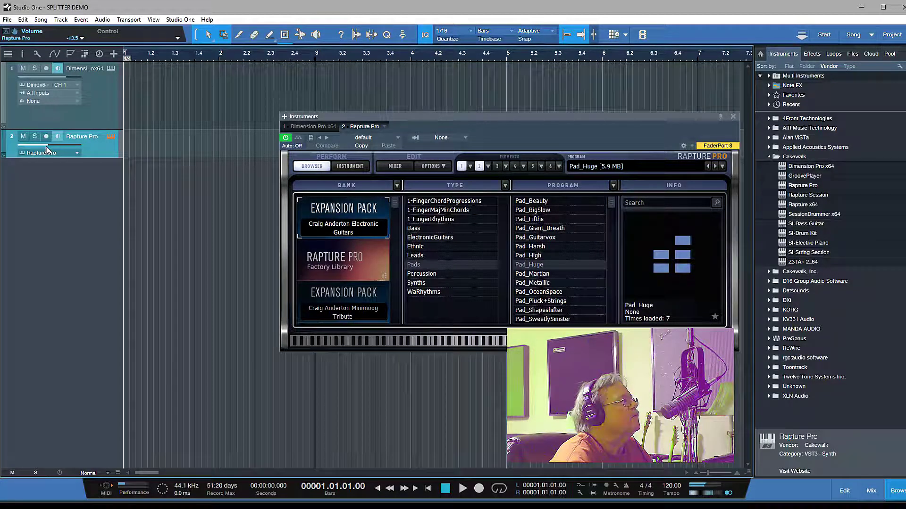
drag(50, 149, 52, 150)
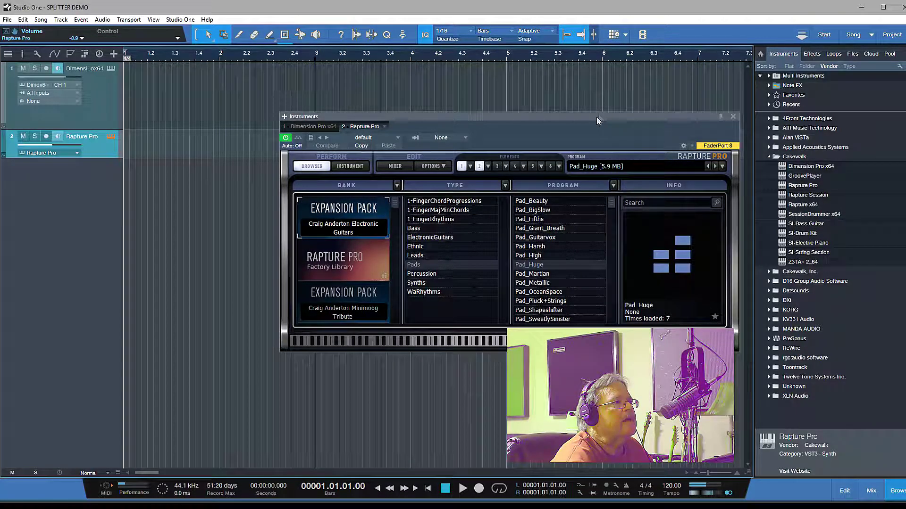
drag(593, 120, 499, 203)
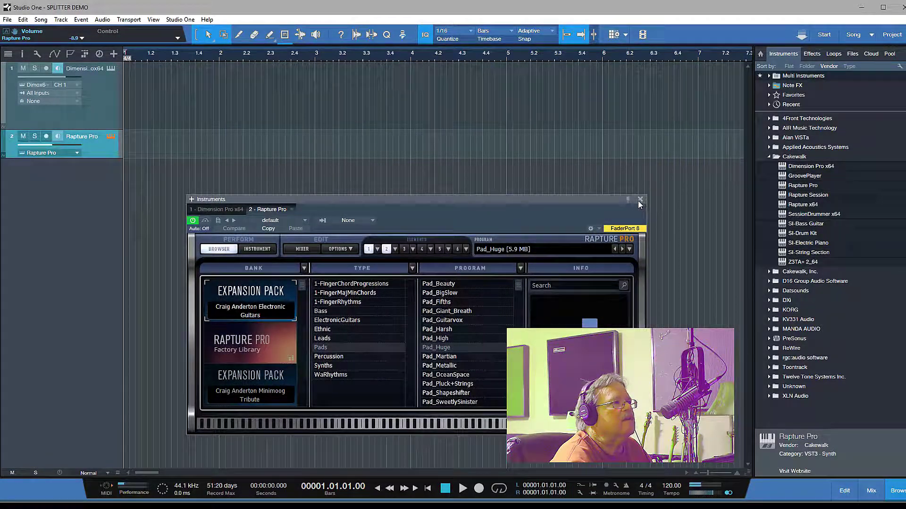
click(640, 200)
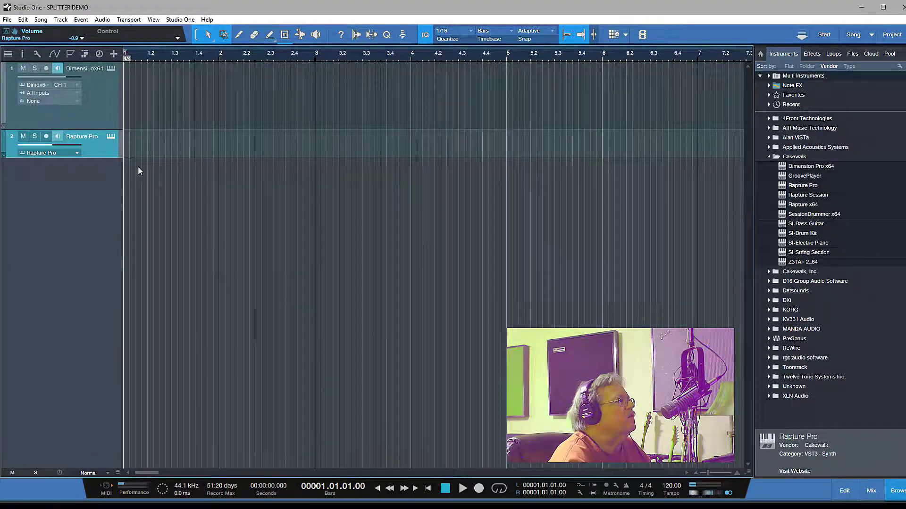
Delete the Rapture Pro track with Remove Track and Instrument.
right_click(98, 146)
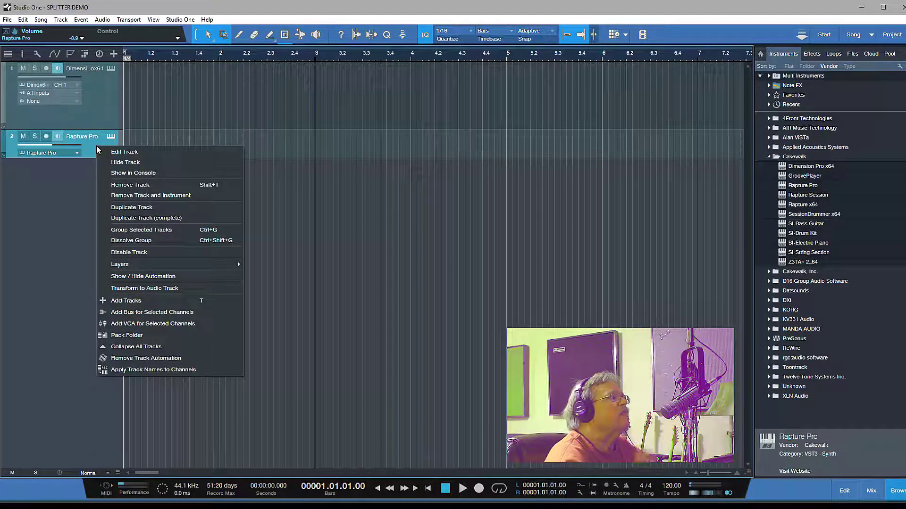
click(122, 195)
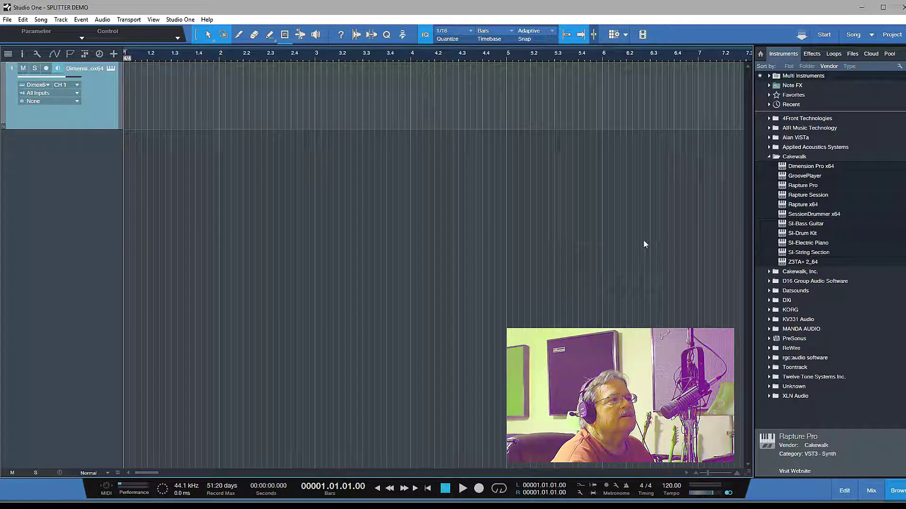
Drop Rapture Pro onto the Dimension Pro track and choose Combine to form a Multi Instrument.
drag(803, 185, 186, 97)
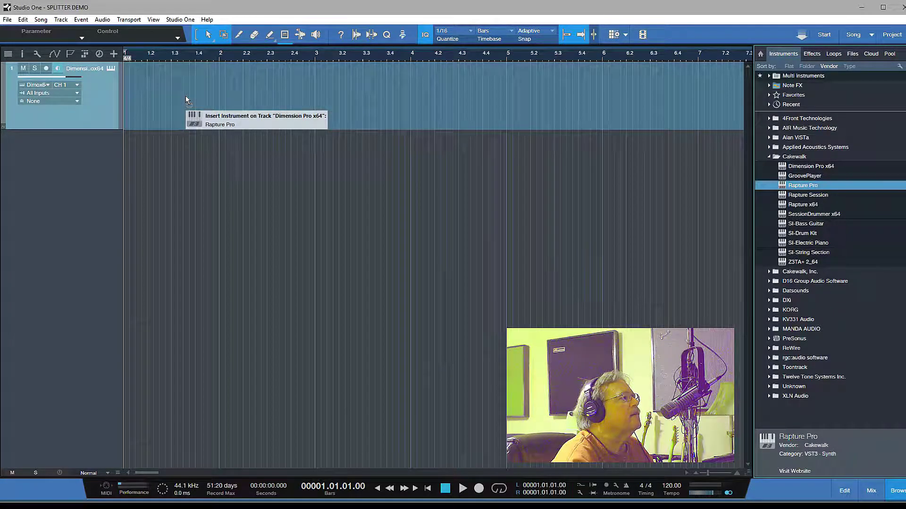
drag(185, 97, 186, 98)
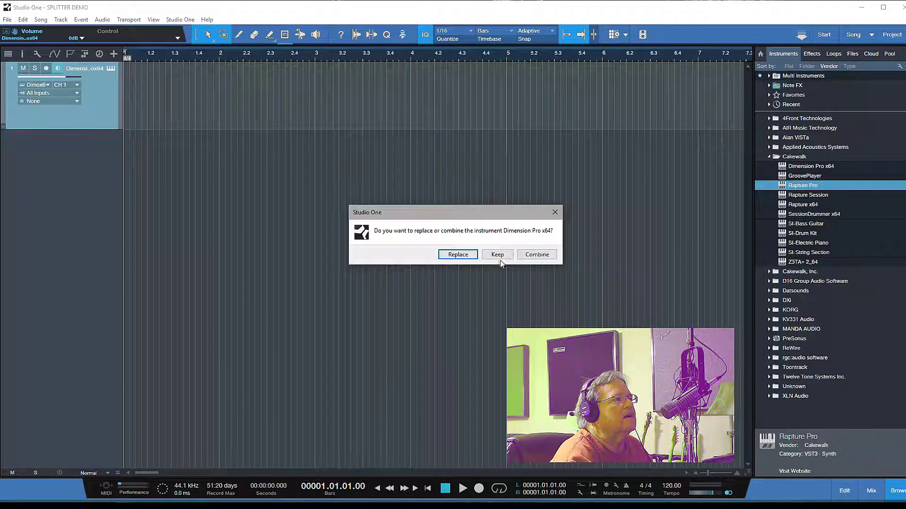
click(537, 257)
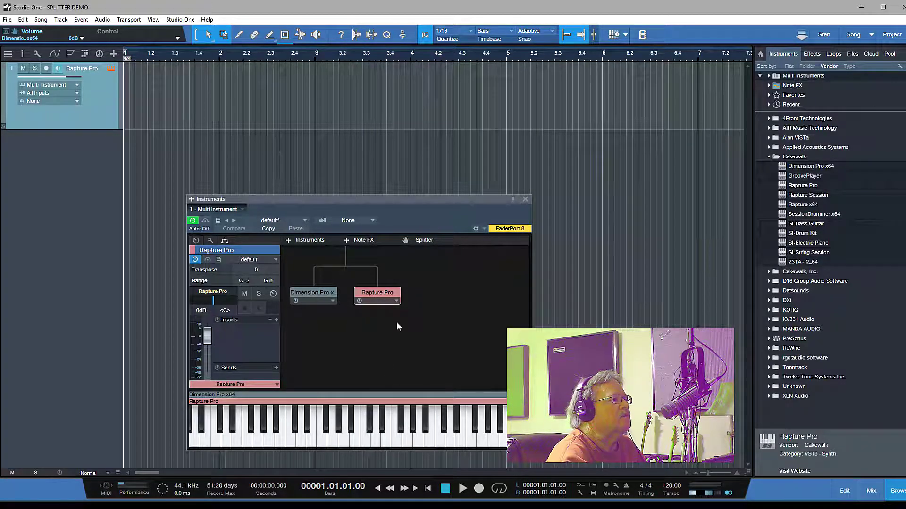
Load Pads > Pad_Huge in the Rapture Pro layer, arranging its editor beside the Multi Instrument panel.
double_click(378, 299)
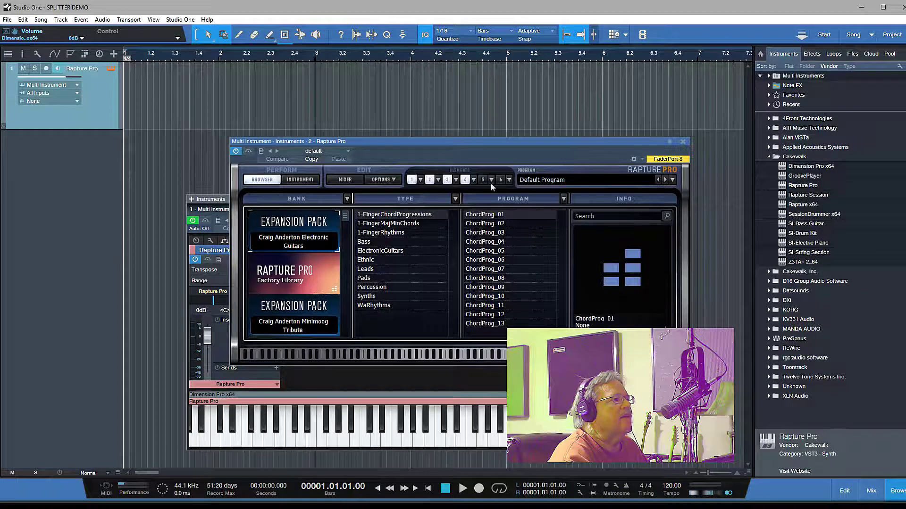
drag(471, 140, 503, 61)
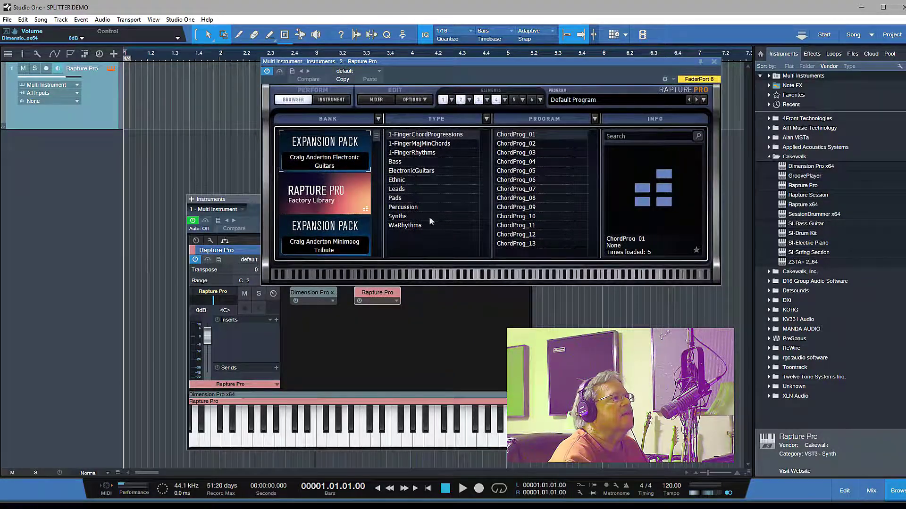
click(424, 189)
click(434, 199)
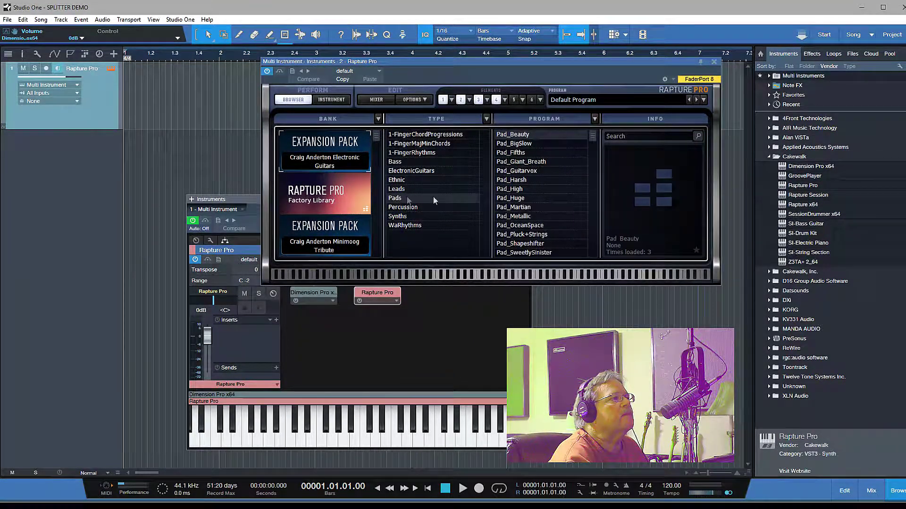
click(522, 199)
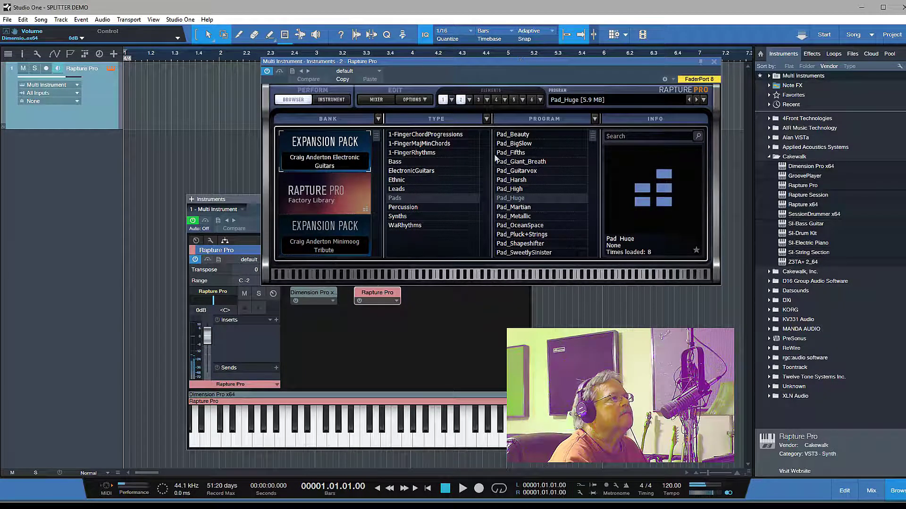
drag(242, 202, 118, 228)
drag(575, 65, 719, 69)
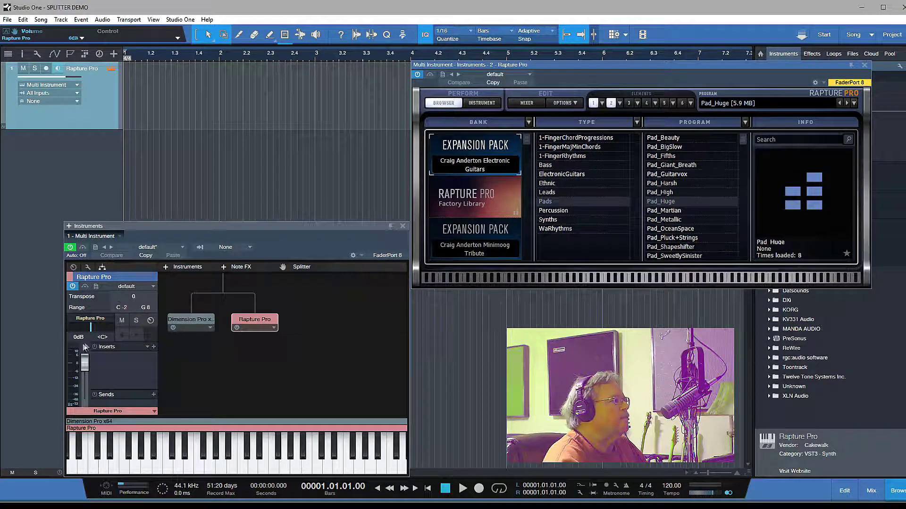
Lower the Rapture Pro layer's fader and audition notes to compare it with the piano.
drag(84, 363, 86, 388)
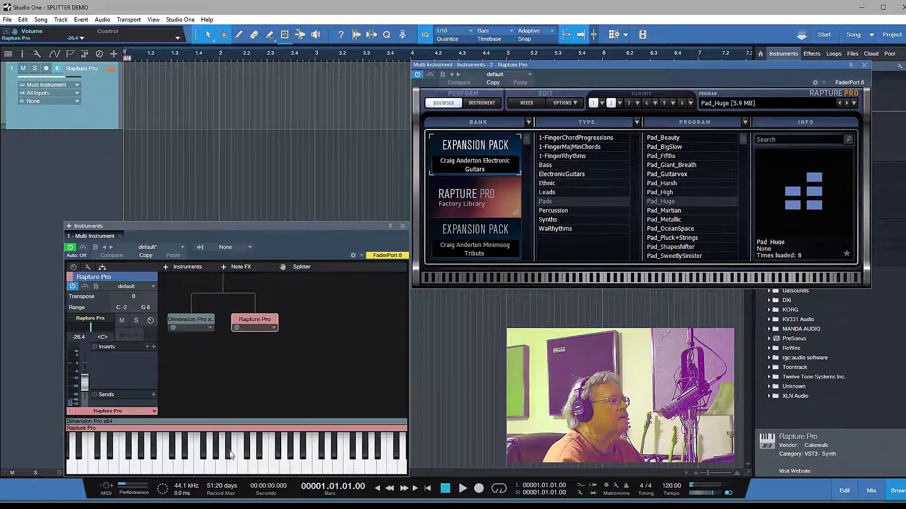
drag(231, 456, 253, 465)
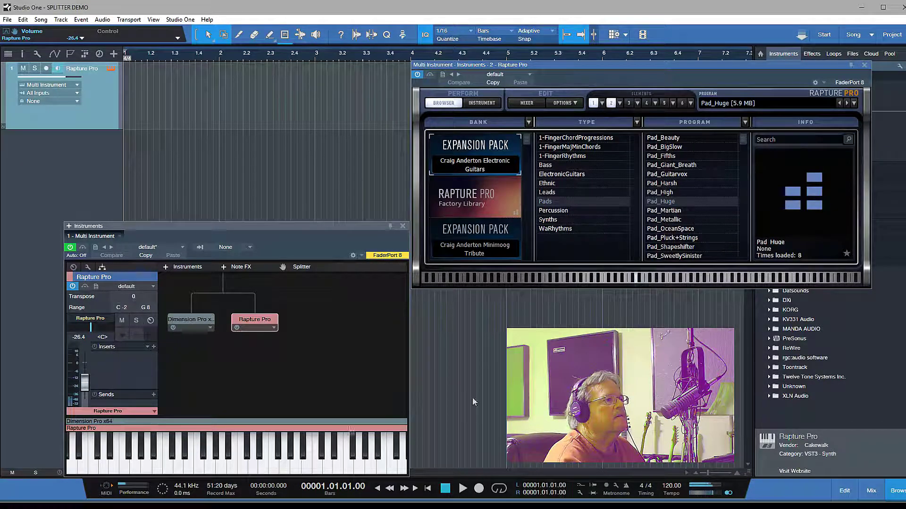
click(656, 279)
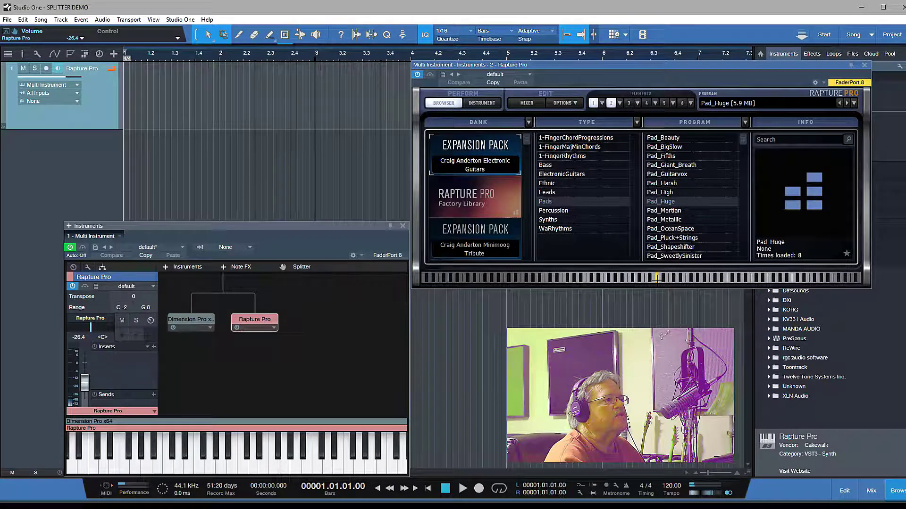
click(91, 366)
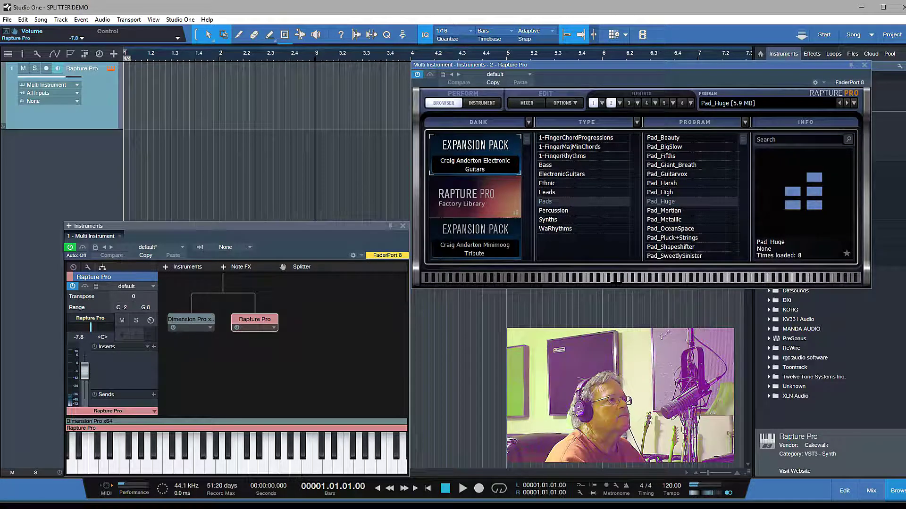
click(615, 279)
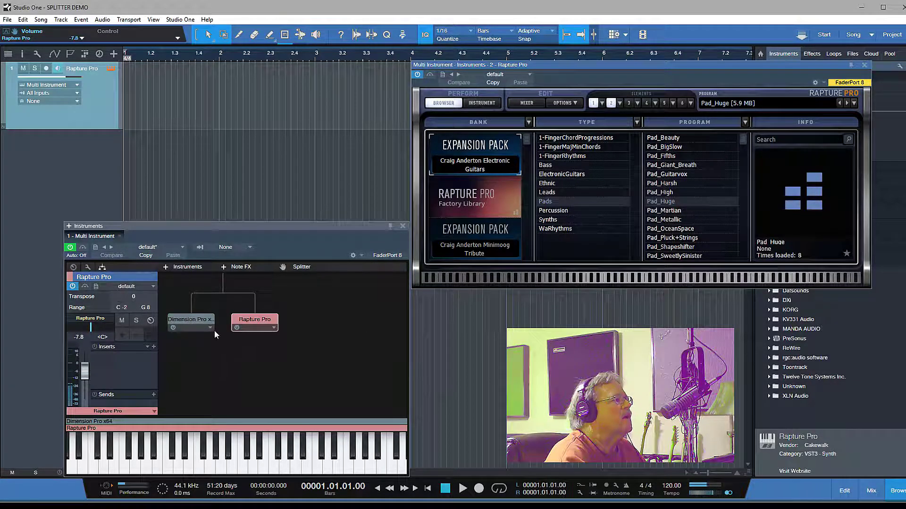
Reselect the Rapture Pro pad layer and settle its fader around -13.4 dB.
click(196, 325)
click(197, 325)
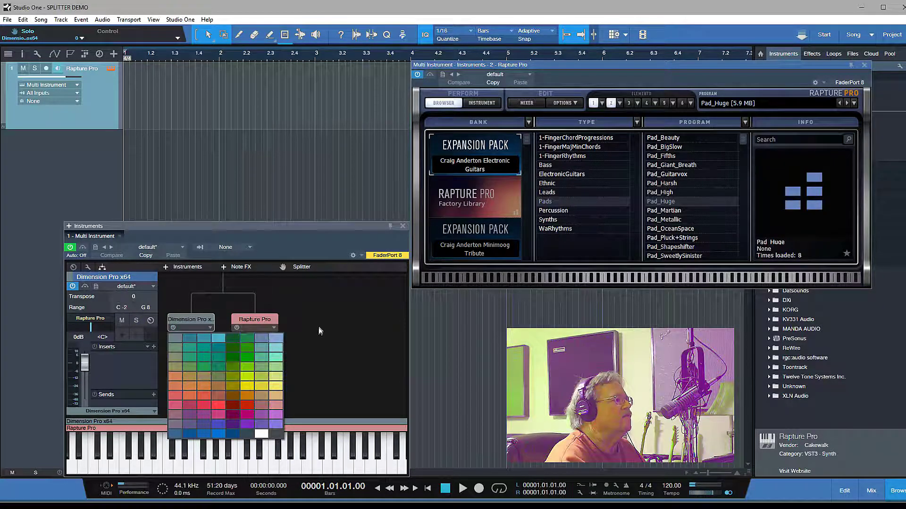
click(341, 310)
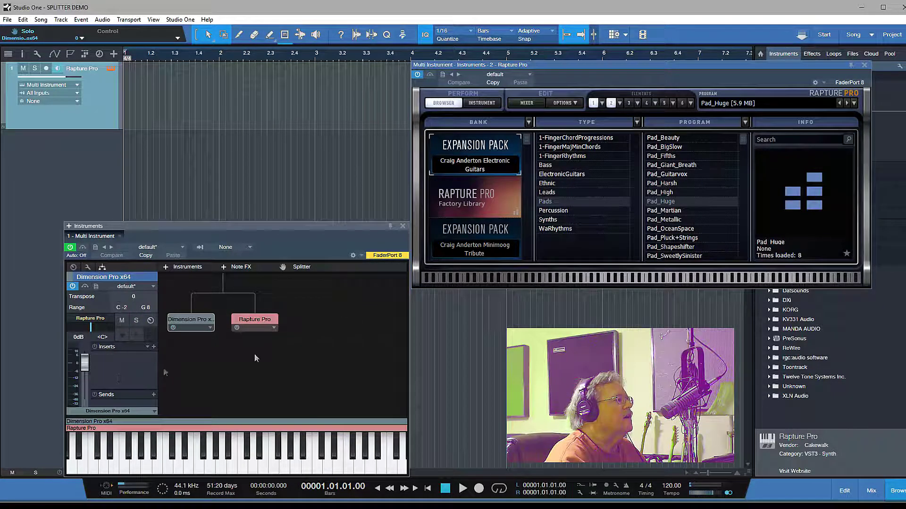
click(264, 319)
drag(84, 362, 85, 378)
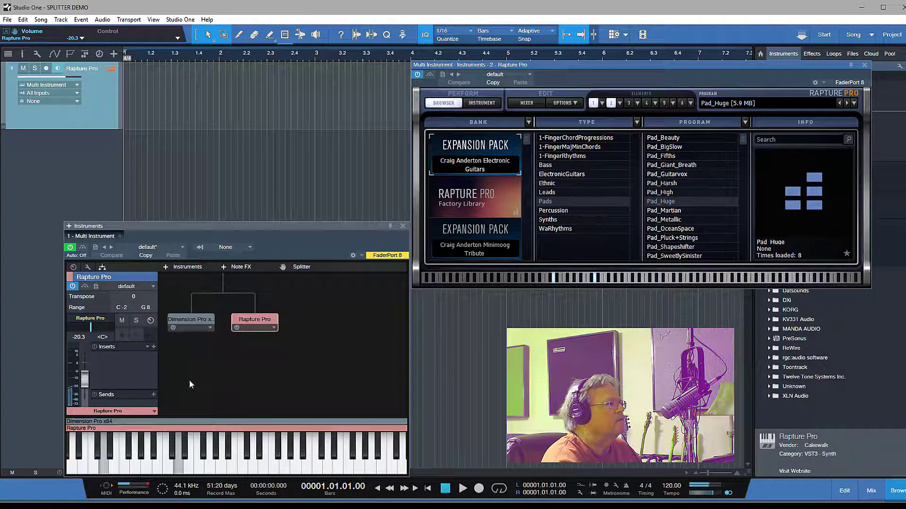
drag(85, 382, 85, 378)
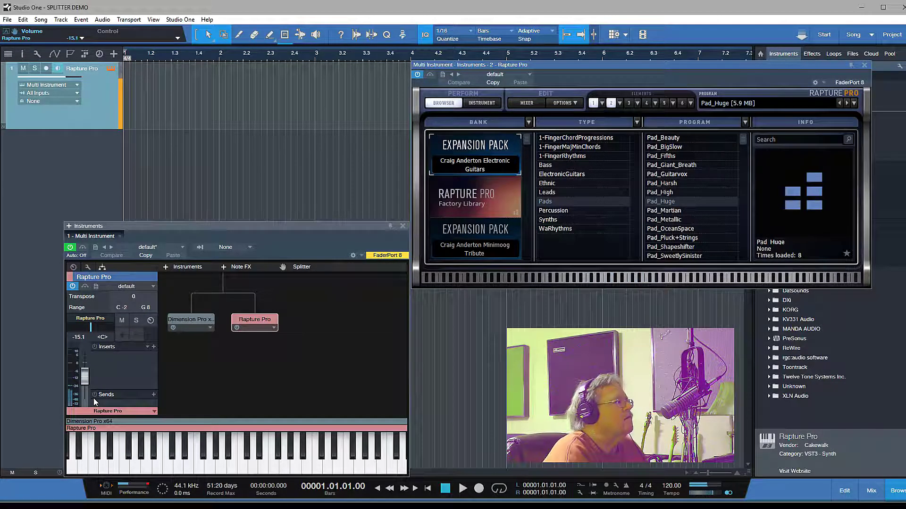
drag(85, 378, 87, 376)
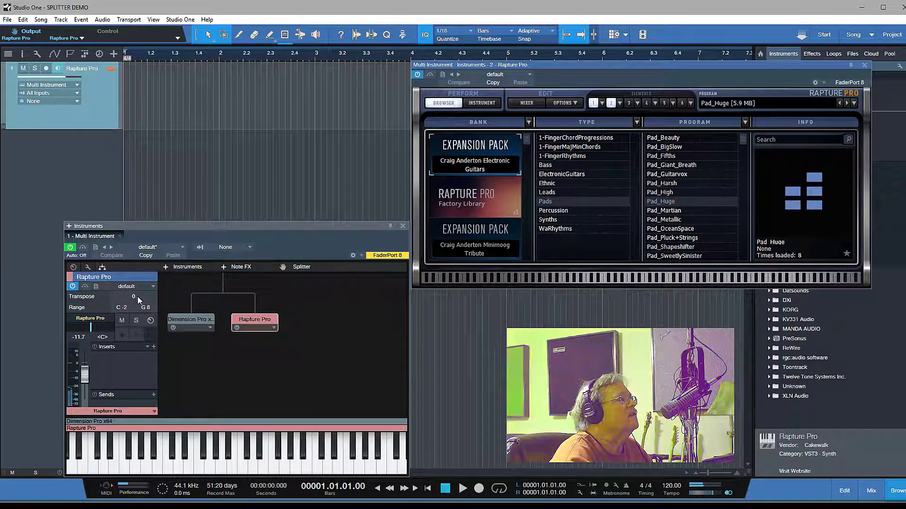
Transpose the Rapture Pro pad up 12 semitones, set it near -7.4 dB, and close its editor.
drag(142, 295, 140, 286)
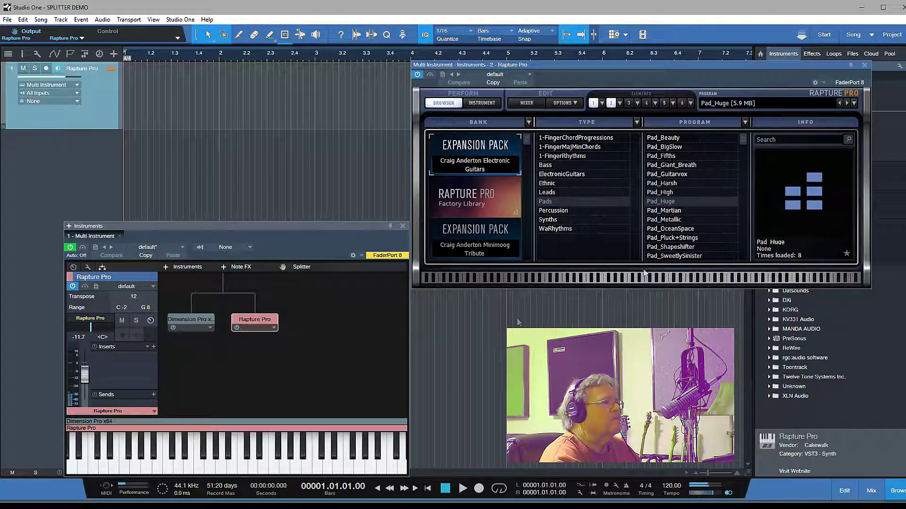
click(616, 268)
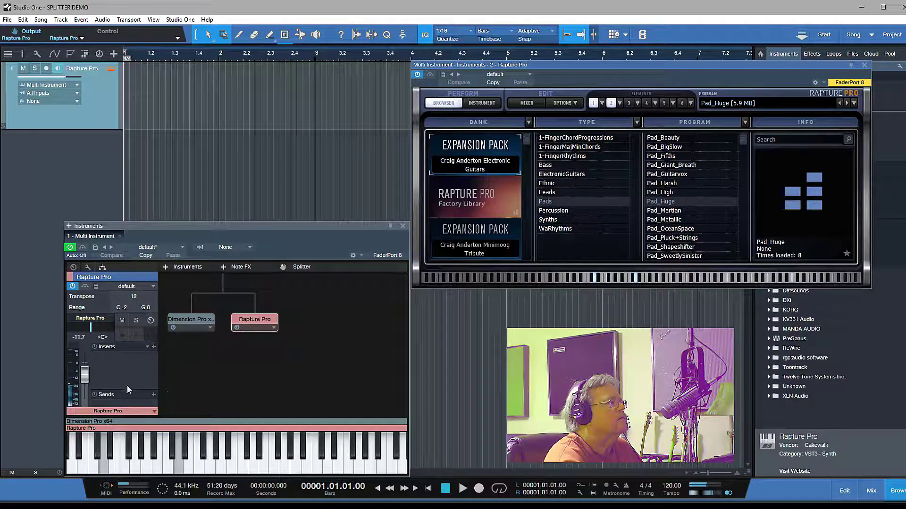
drag(85, 378, 87, 376)
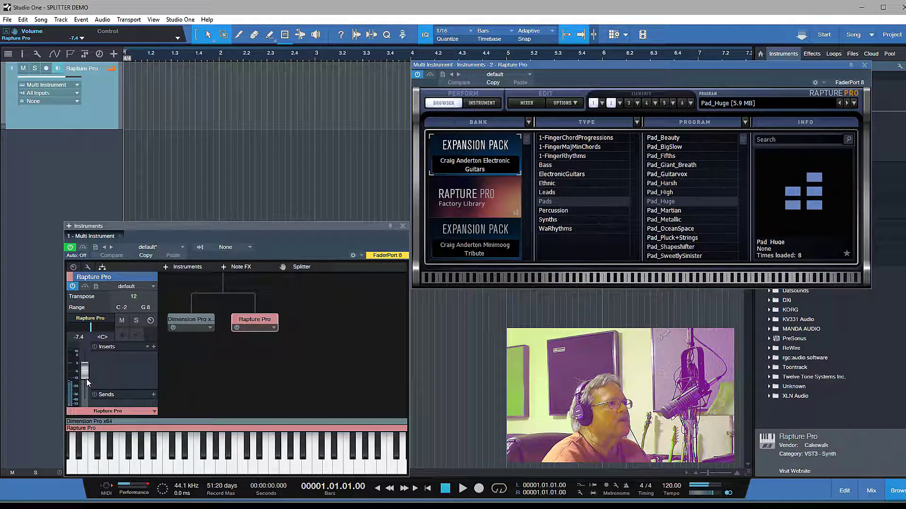
click(864, 65)
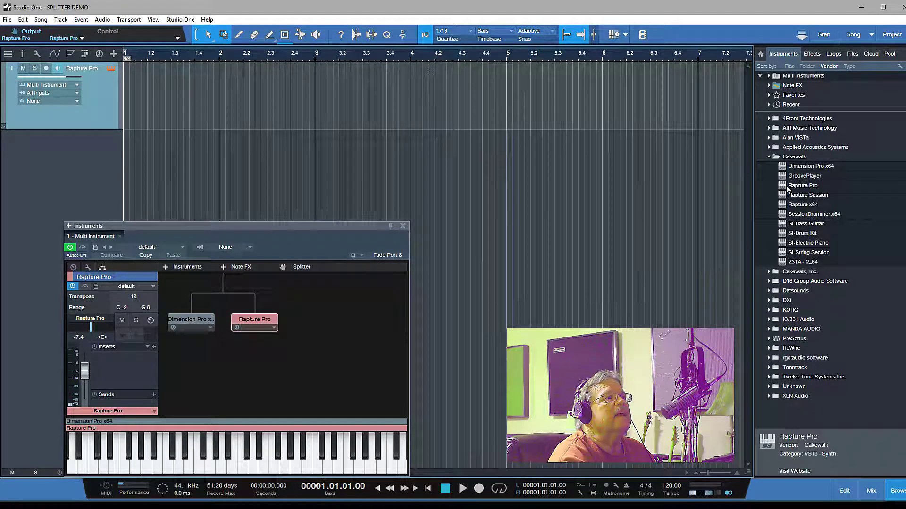
Combine another Rapture Pro instance into the Multi Instrument as Rapture Pro 2, then select the piano layer.
drag(787, 189, 191, 105)
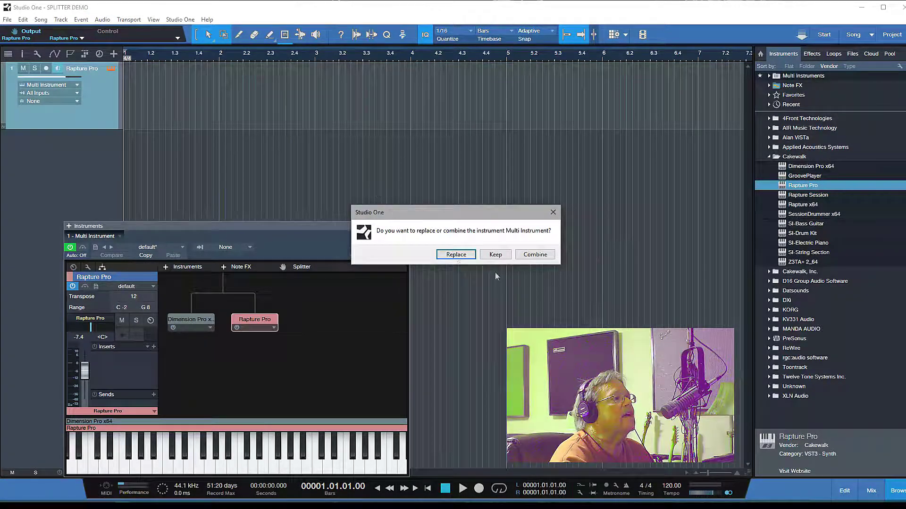
click(536, 256)
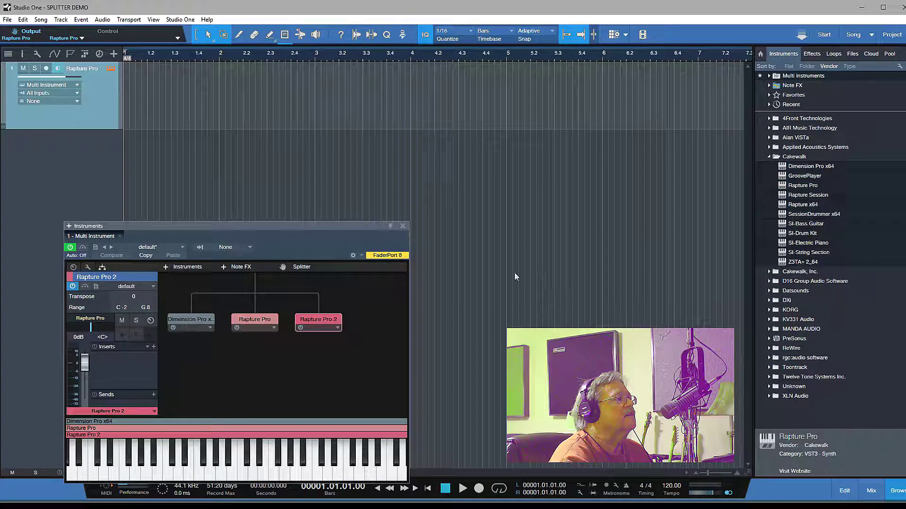
drag(302, 226, 272, 200)
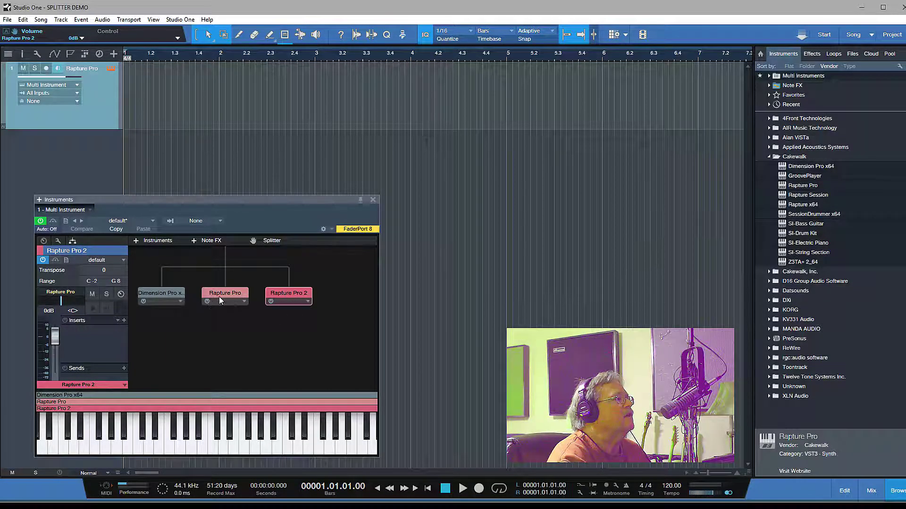
click(162, 300)
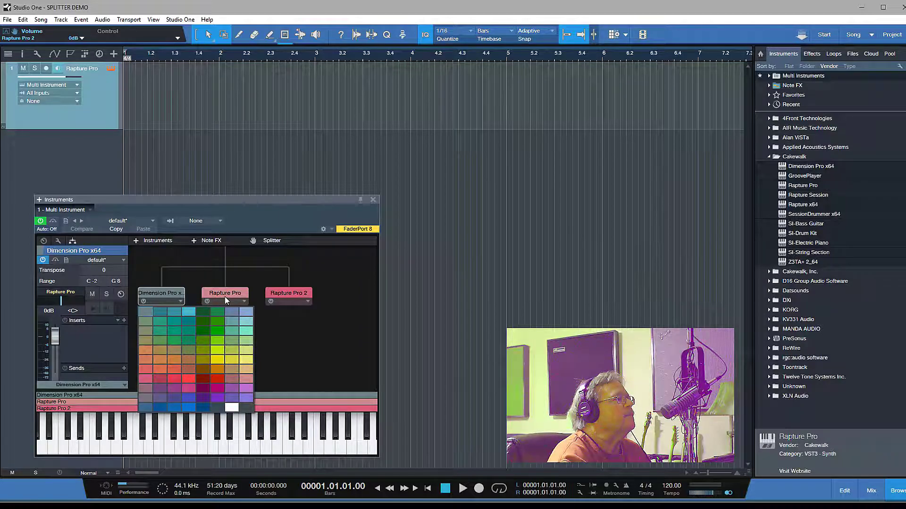
Load the Ethnic_Sitar program from the Ethnic type into Rapture Pro 2 and pull its layer down to -23.8 dB.
click(294, 298)
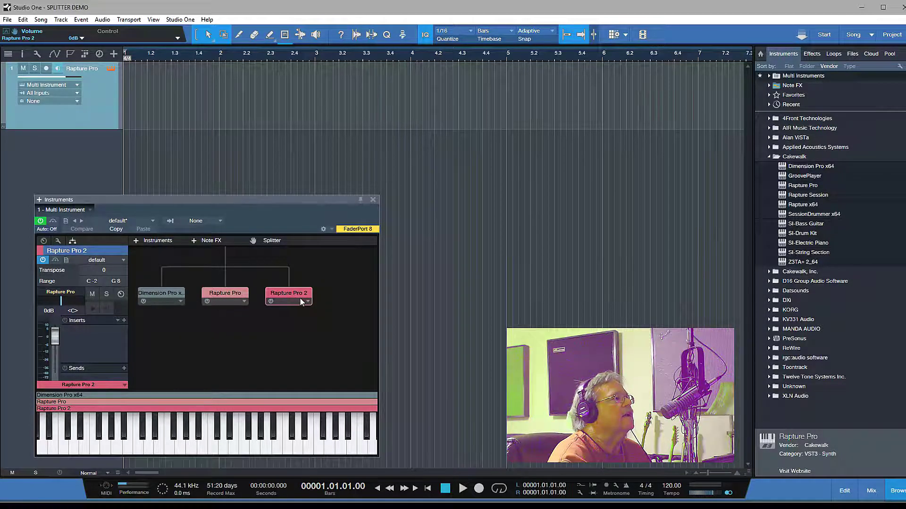
double_click(295, 298)
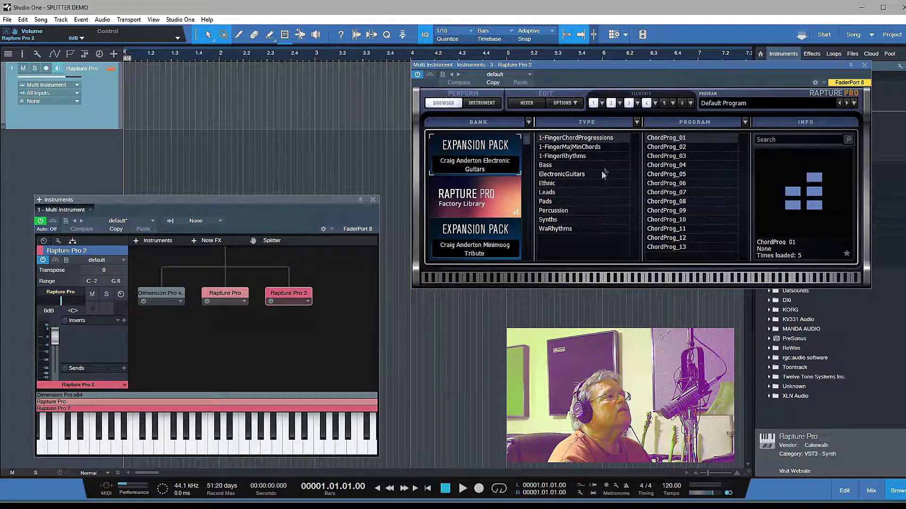
click(553, 185)
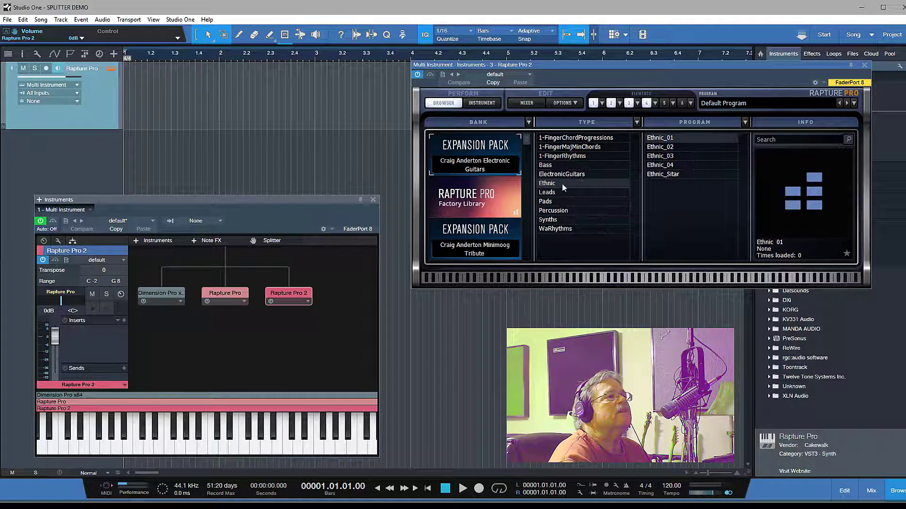
double_click(661, 174)
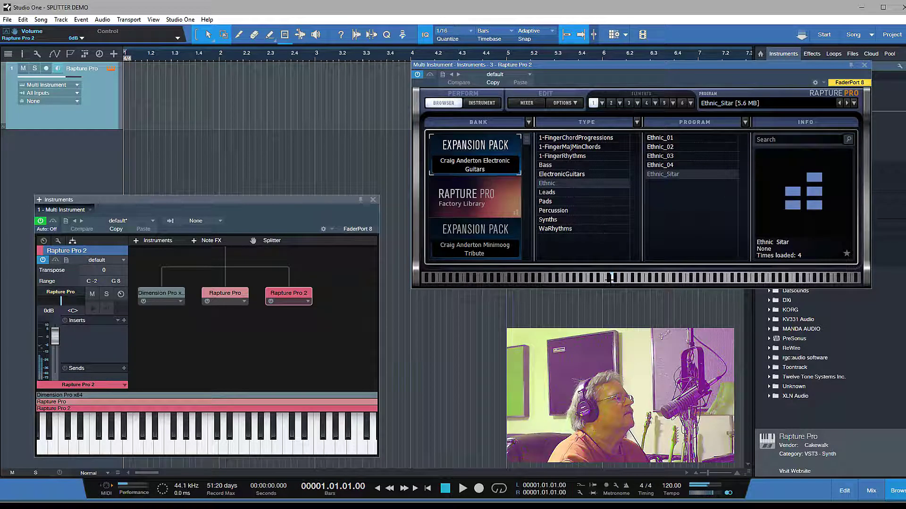
drag(55, 337, 57, 361)
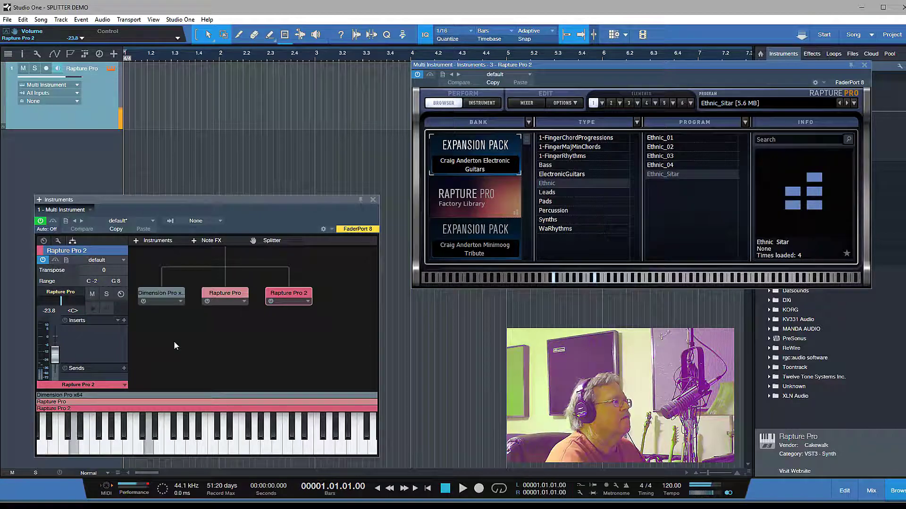
Bring the Rapture Pro 2 sitar fader up to -10.8 dB, set Transpose to -12, and close the plug-in window.
drag(55, 359, 55, 351)
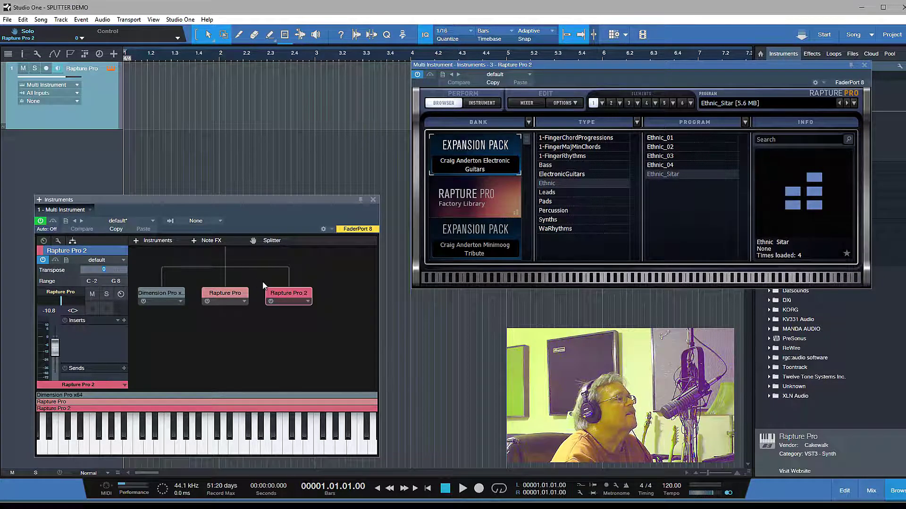
mouse_move(106, 269)
mouse_down()
mouse_move(107, 278)
mouse_move(110, 271)
mouse_up()
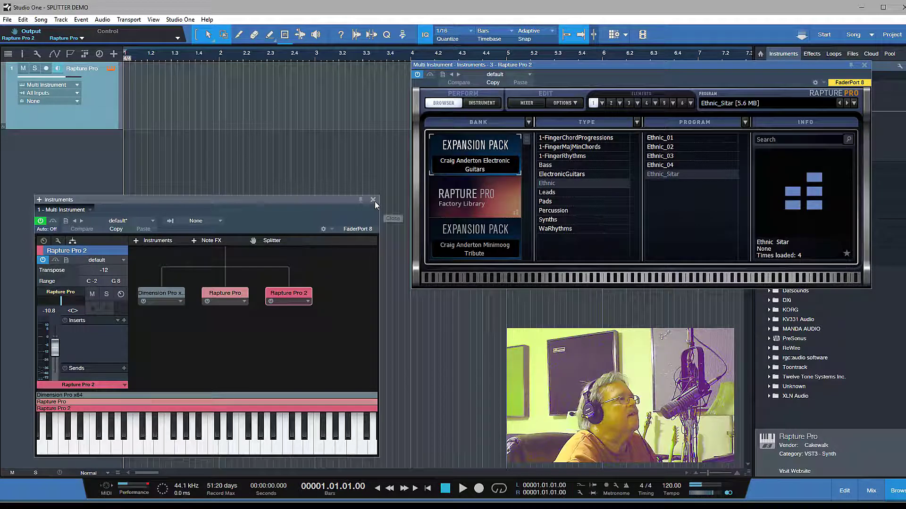
click(865, 65)
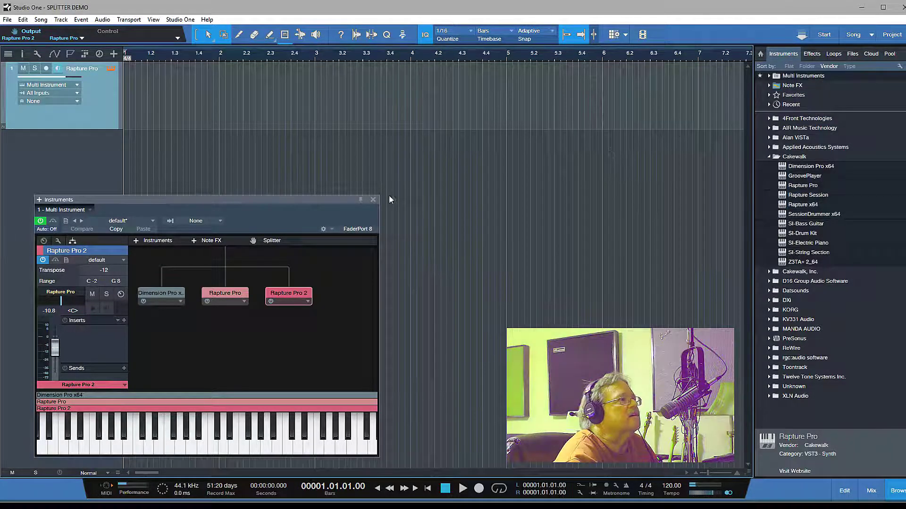
Close the Multi Instrument window, reopen it from the track's keyboard icon to check the three layers, then close it again.
click(373, 199)
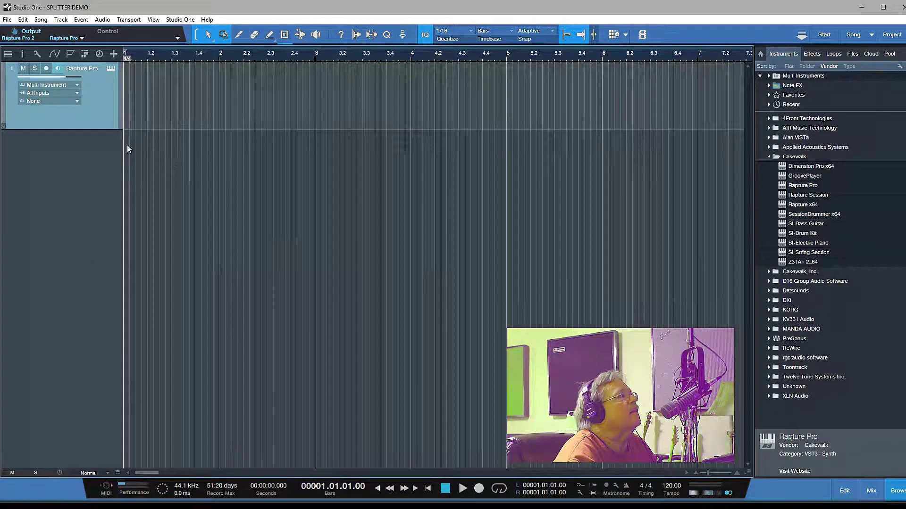
click(112, 69)
click(112, 69)
click(113, 68)
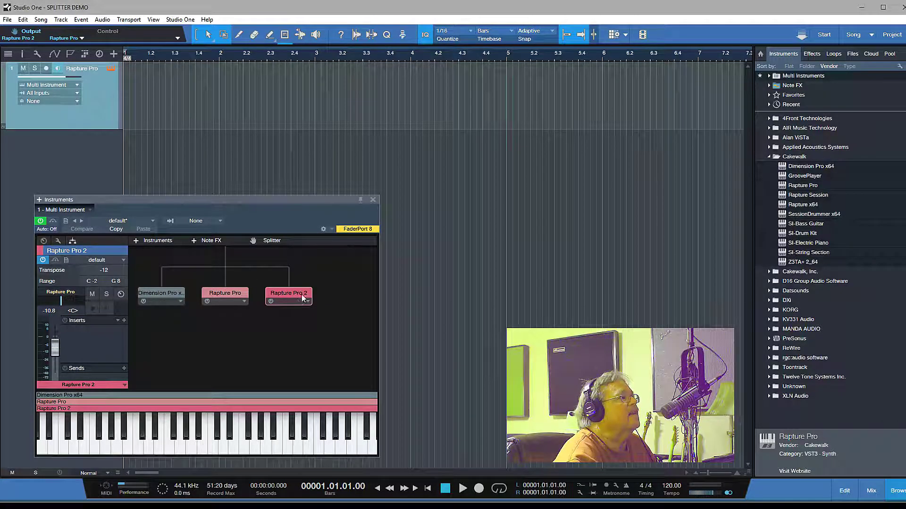
click(372, 200)
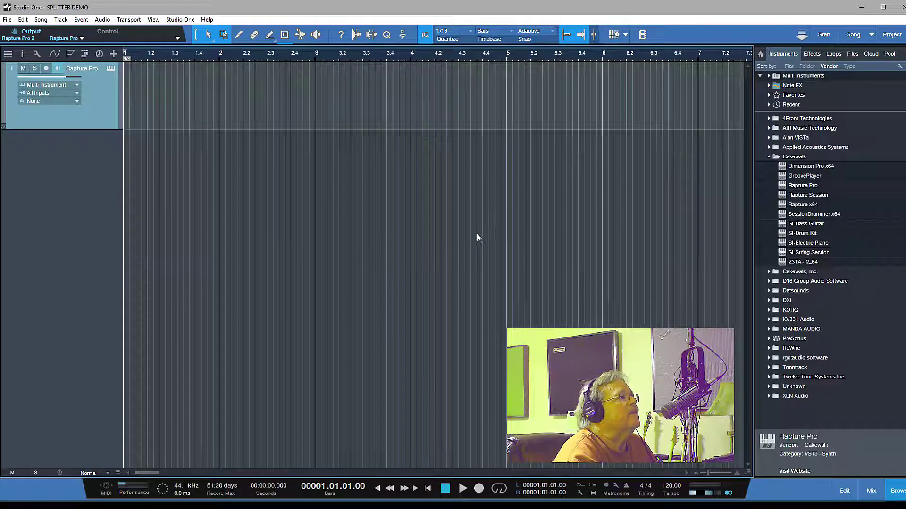